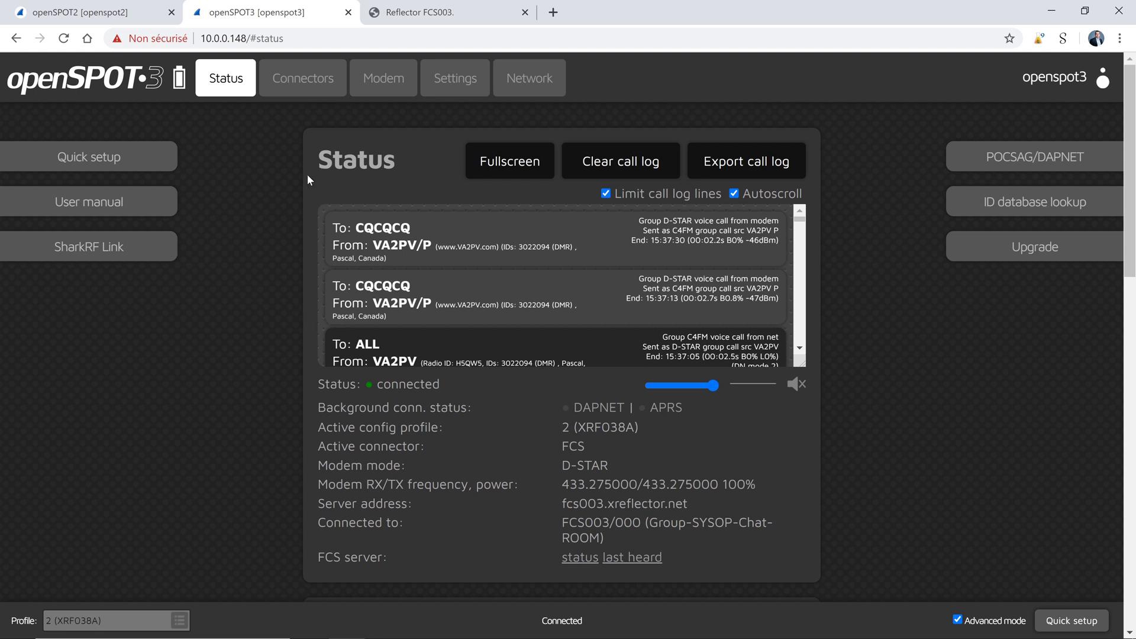
Turn off advanced mode on the openSPOT3 Status page and review the connection details and device info.
click(47, 9)
click(254, 7)
mouse_move(182, 79)
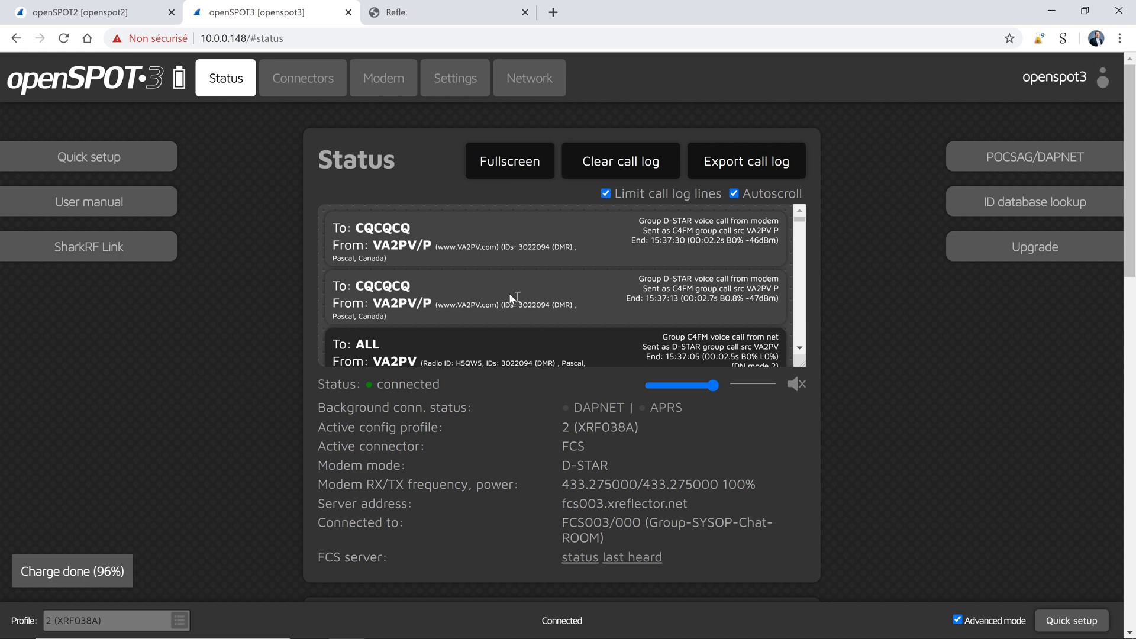
scroll(499, 283, down, 1)
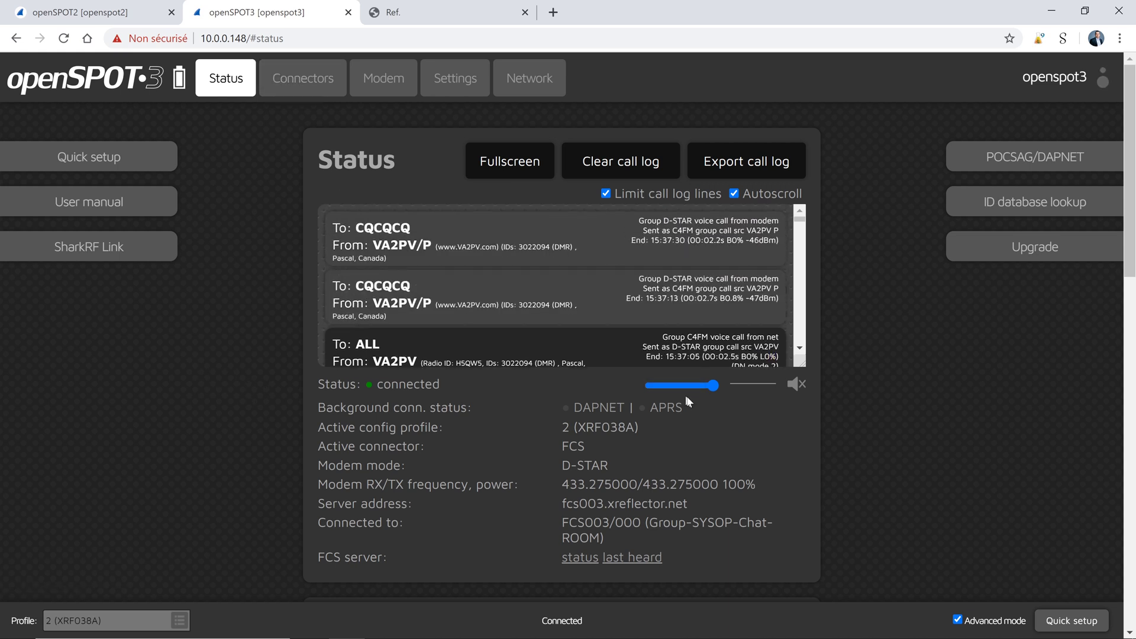
click(959, 620)
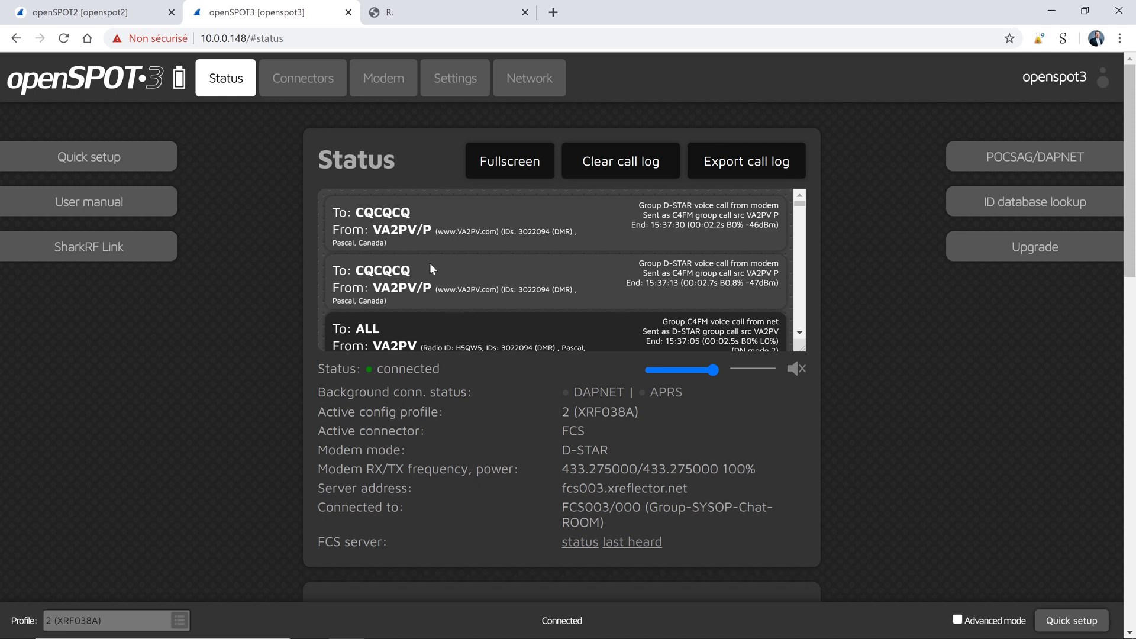
scroll(648, 414, down, 7)
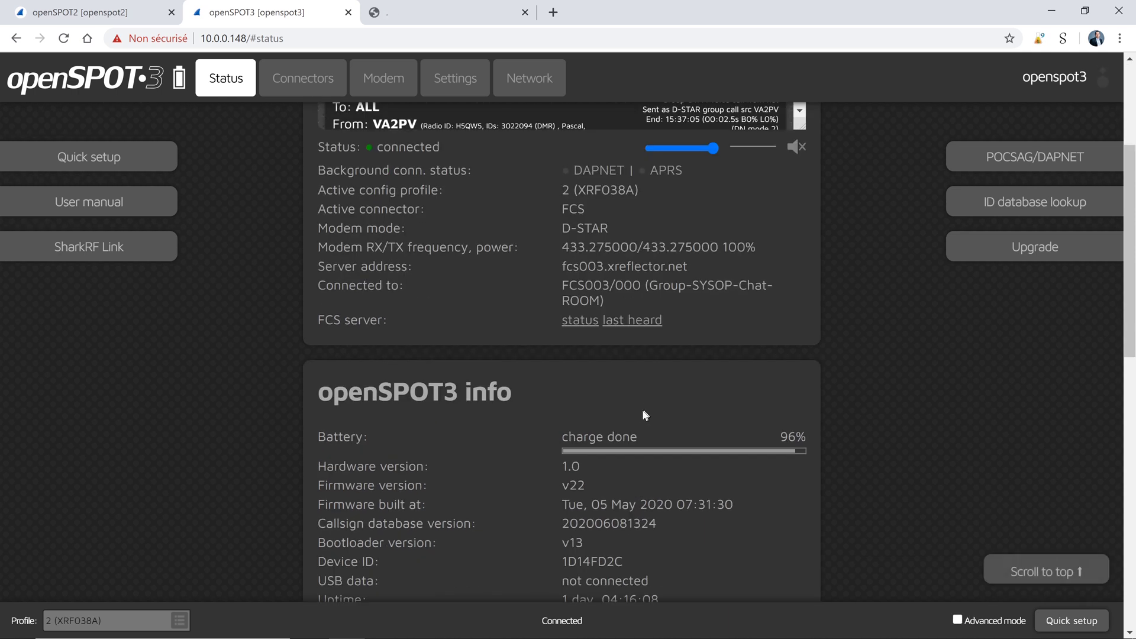
Turn on advanced mode and examine the extra Log, RSSI, BER and Dejitter queue sections of the Status page.
click(958, 619)
scroll(887, 539, down, 7)
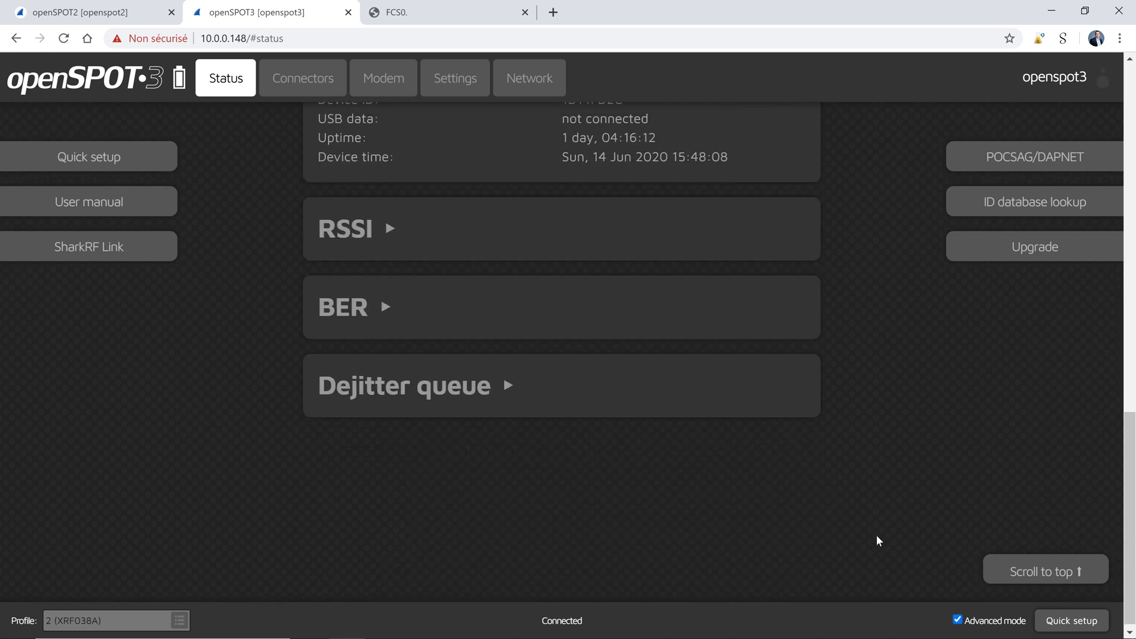
scroll(971, 515, up, 15)
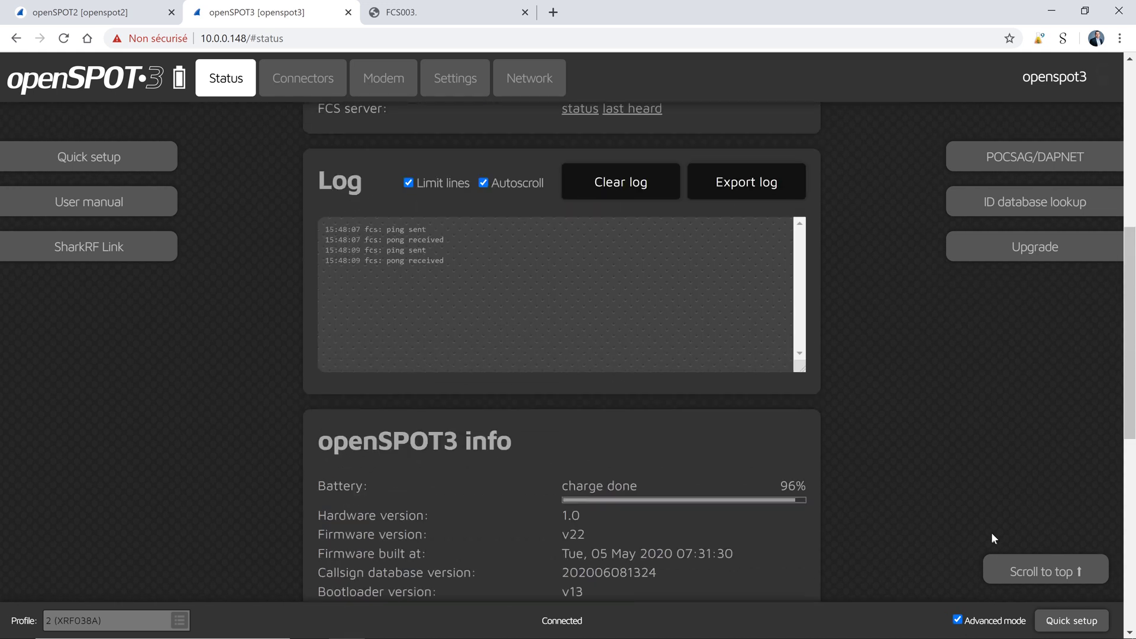
scroll(980, 509, down, 6)
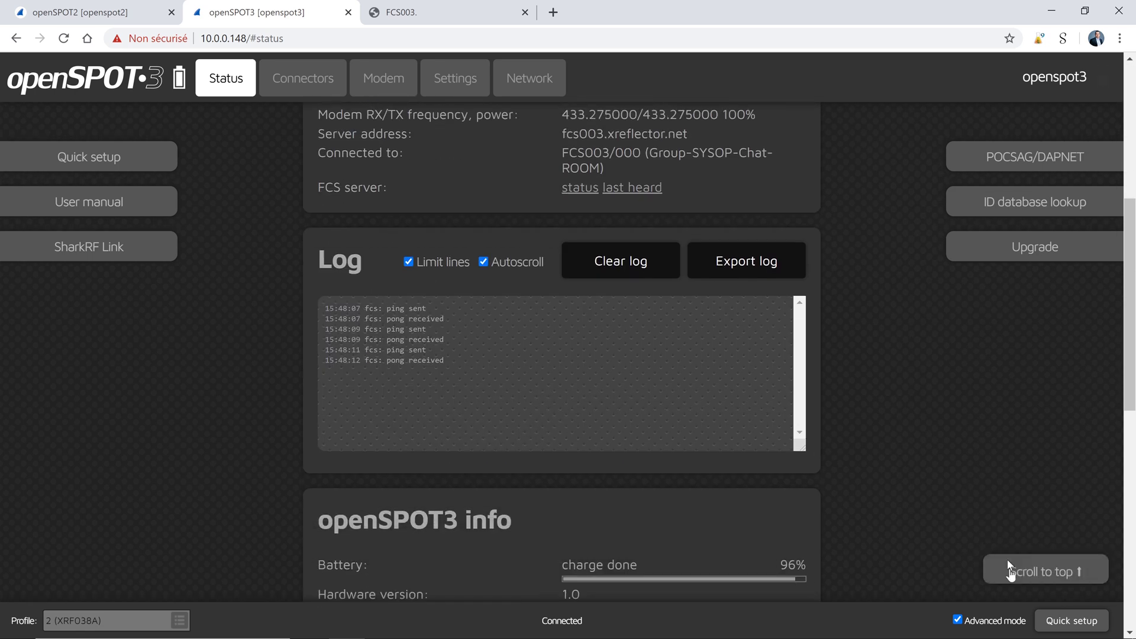
Turn advanced mode back off and review the simplified Status page.
click(958, 621)
scroll(893, 542, down, 5)
scroll(911, 509, up, 10)
scroll(915, 509, up, 1)
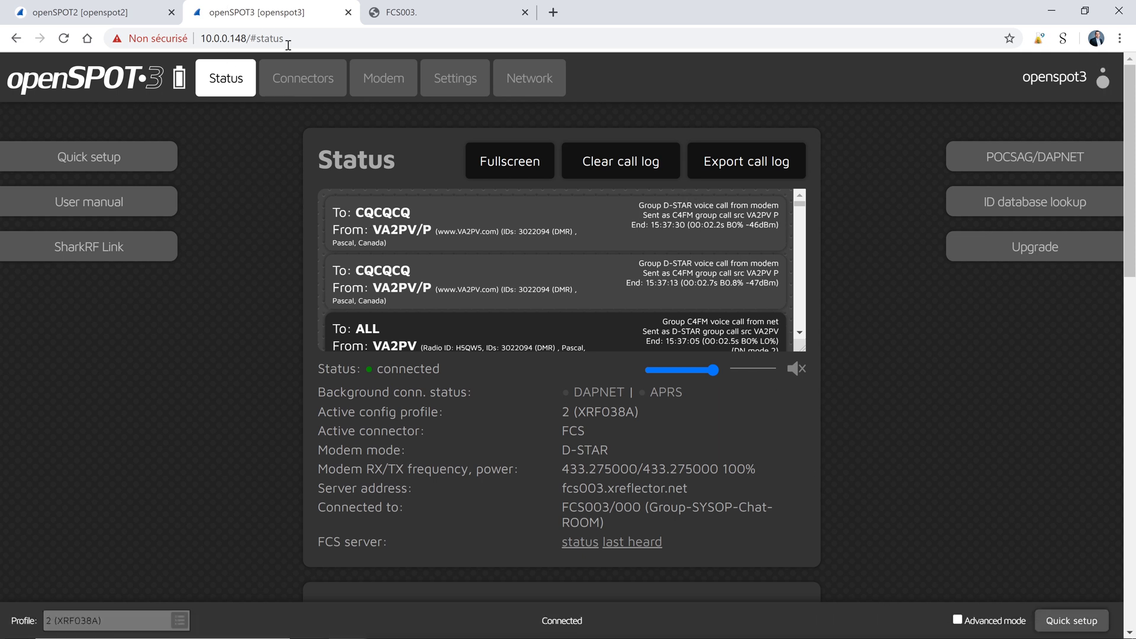
Compare both hotspots' Connectors pages and view the openSPOT3 Homebrew/MMDVM connector settings, returning the edited connector to FCS.
click(341, 90)
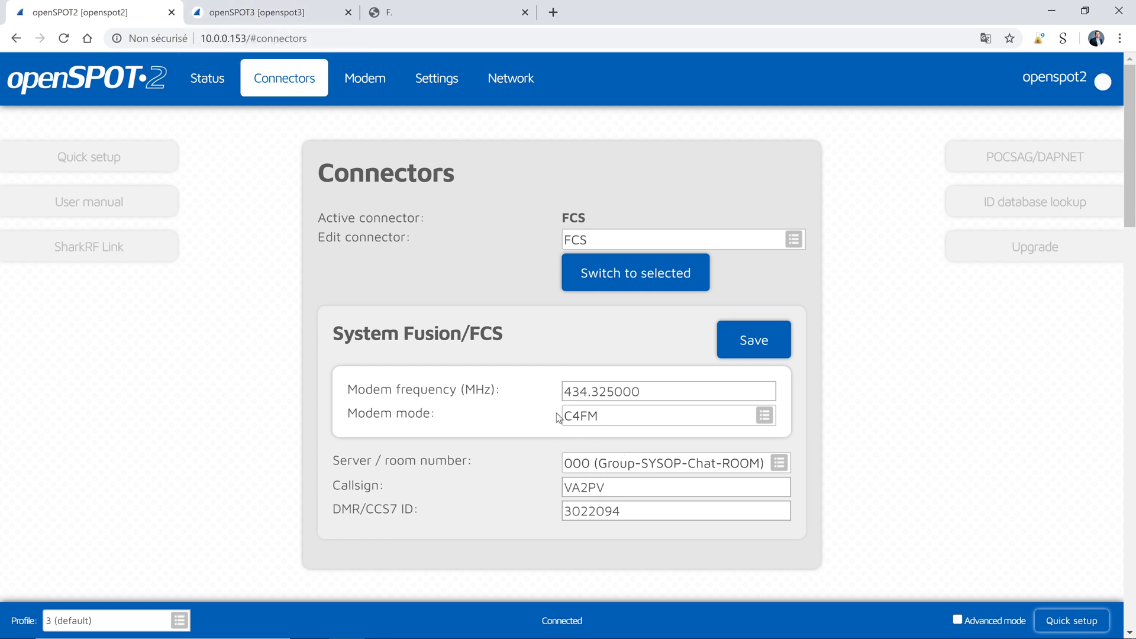
click(261, 11)
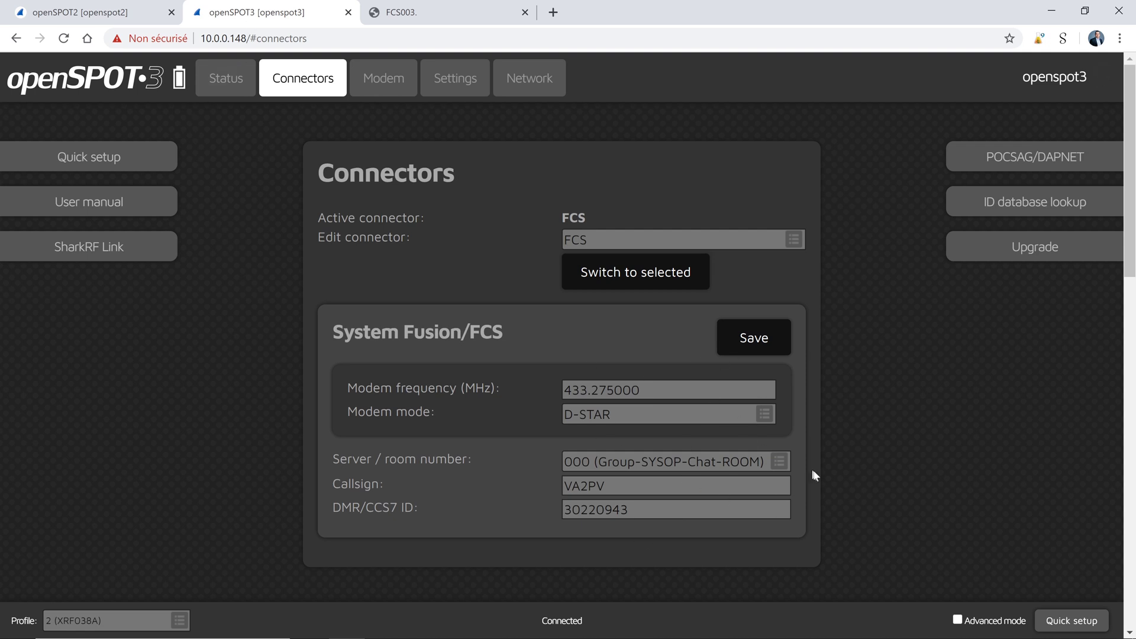
click(795, 241)
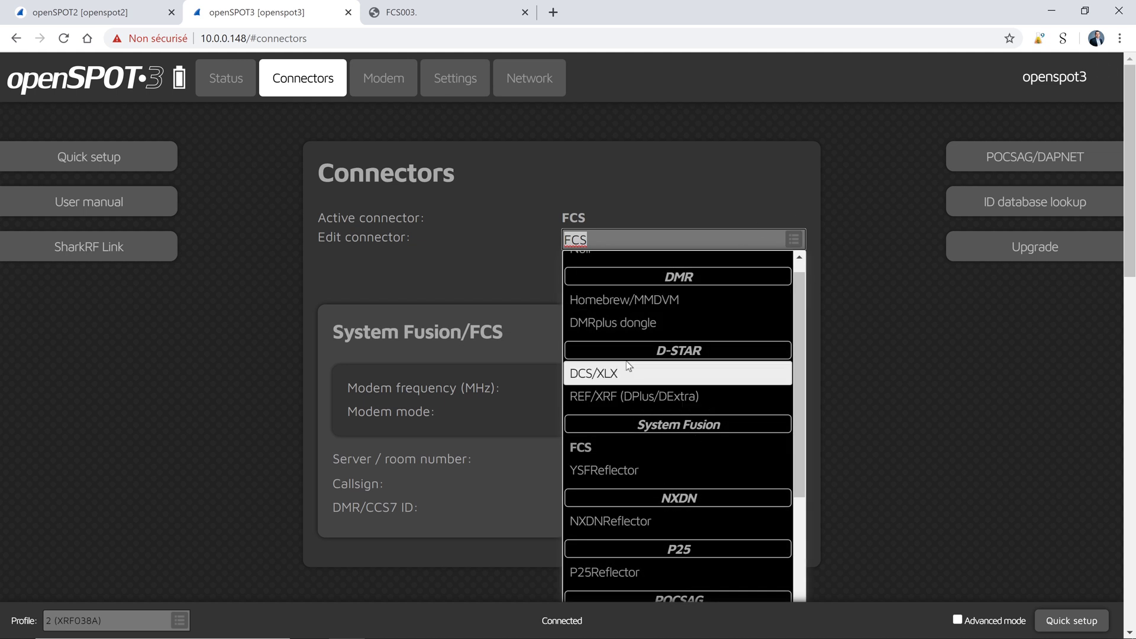
click(627, 300)
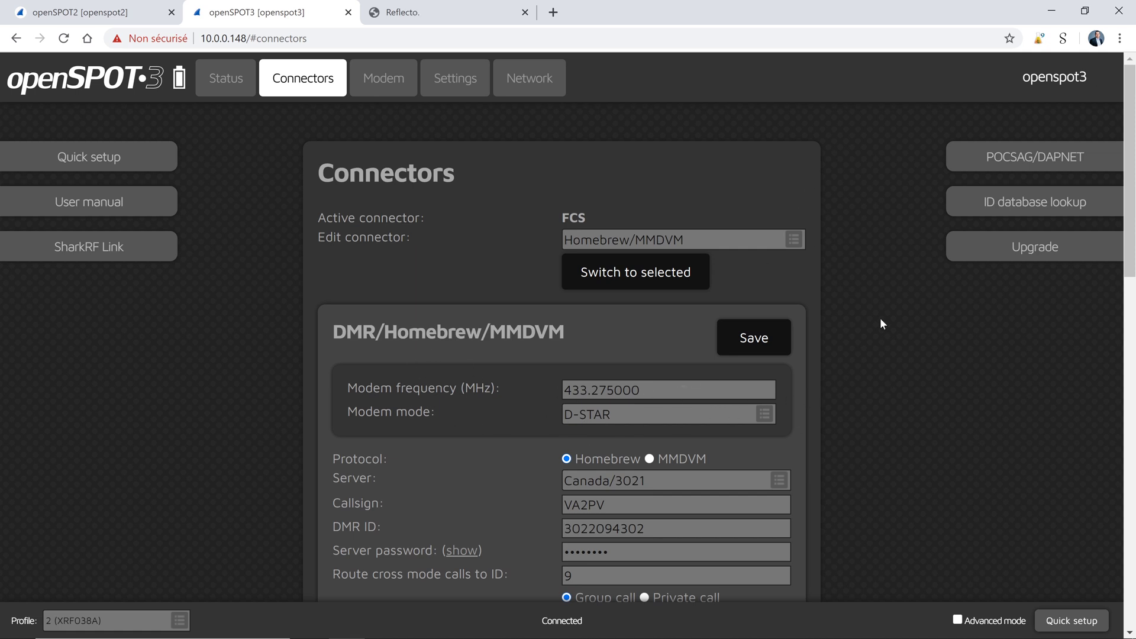
click(789, 238)
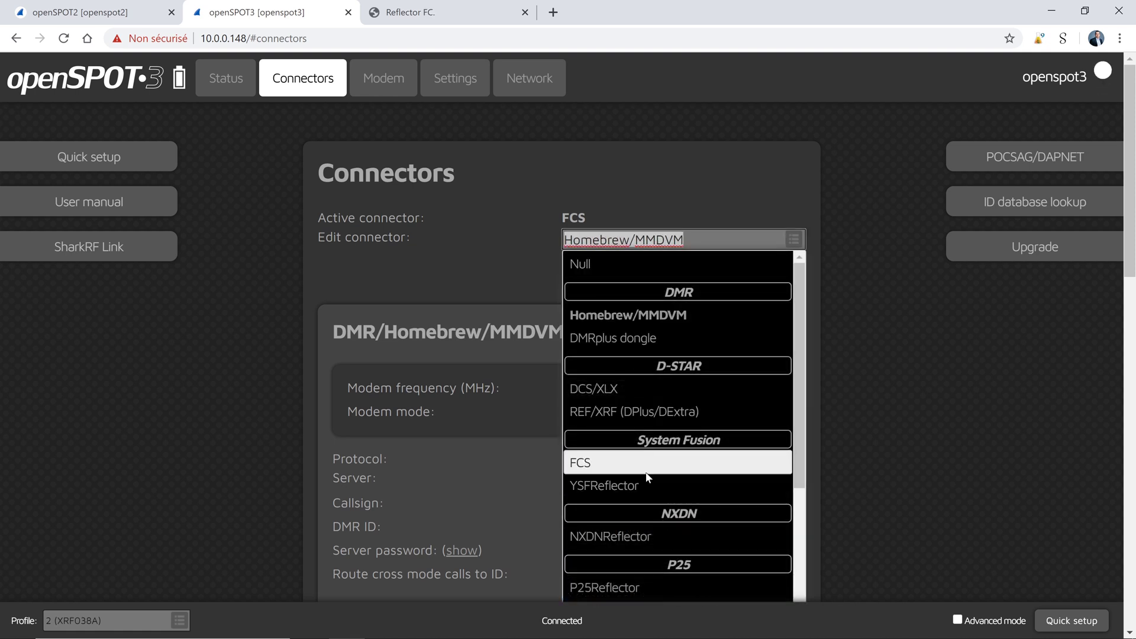
click(648, 475)
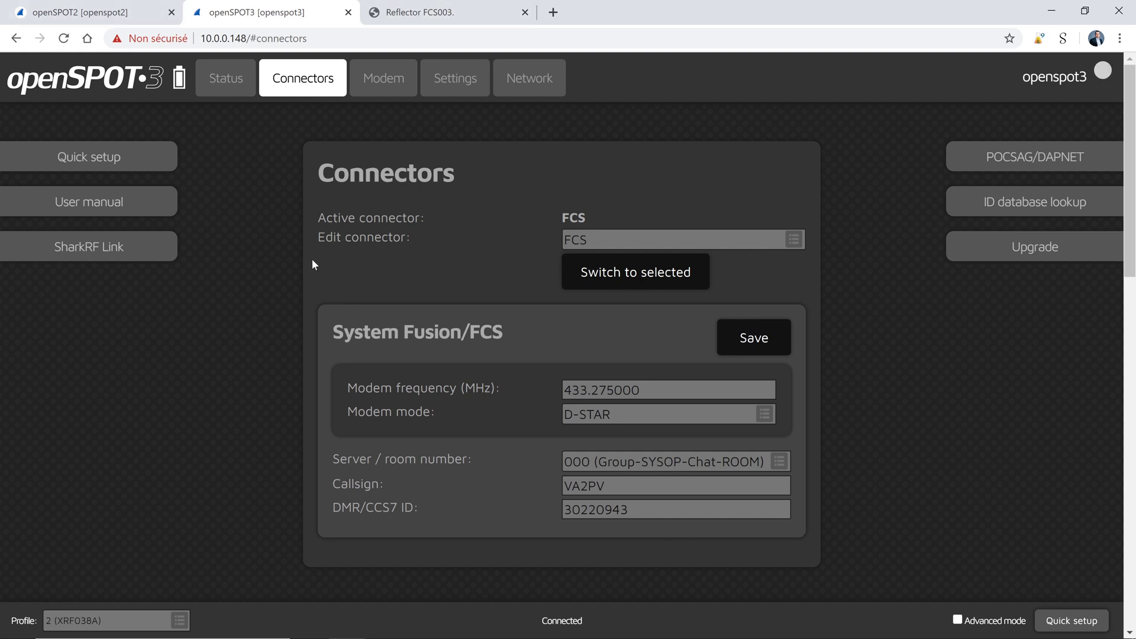
Examine the openSPOT3 modem settings, including the modem mode, frequency, transmit power and CW ID.
click(400, 79)
scroll(472, 383, down, 3)
scroll(432, 313, up, 3)
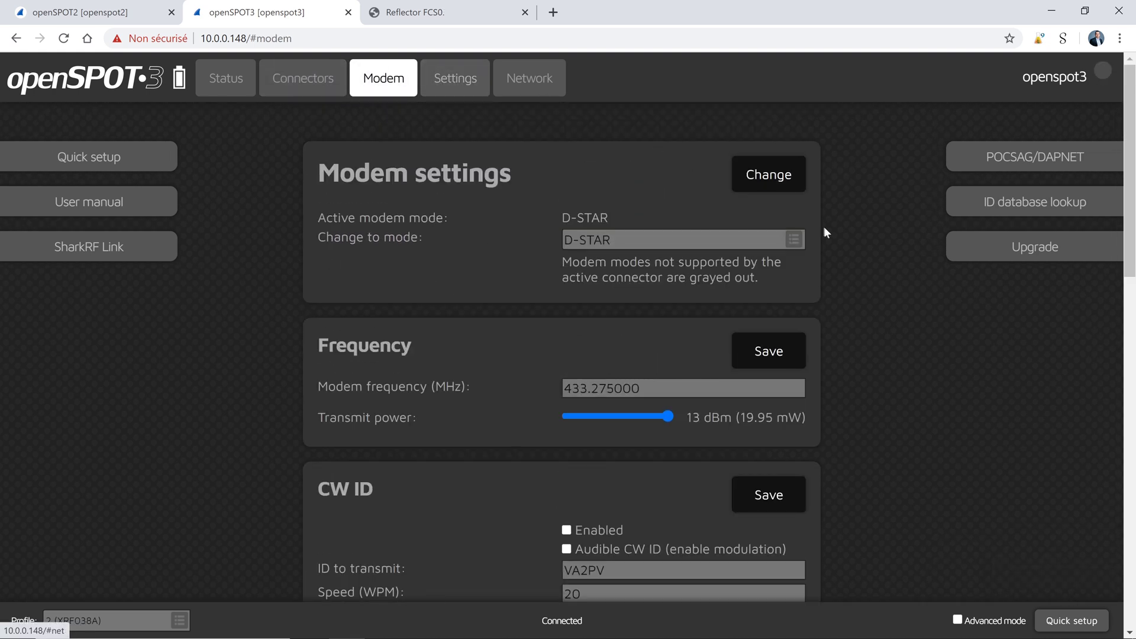
Examine the openSPOT3 general settings, from configuration profiles and location to call audio and miscellaneous options.
click(464, 88)
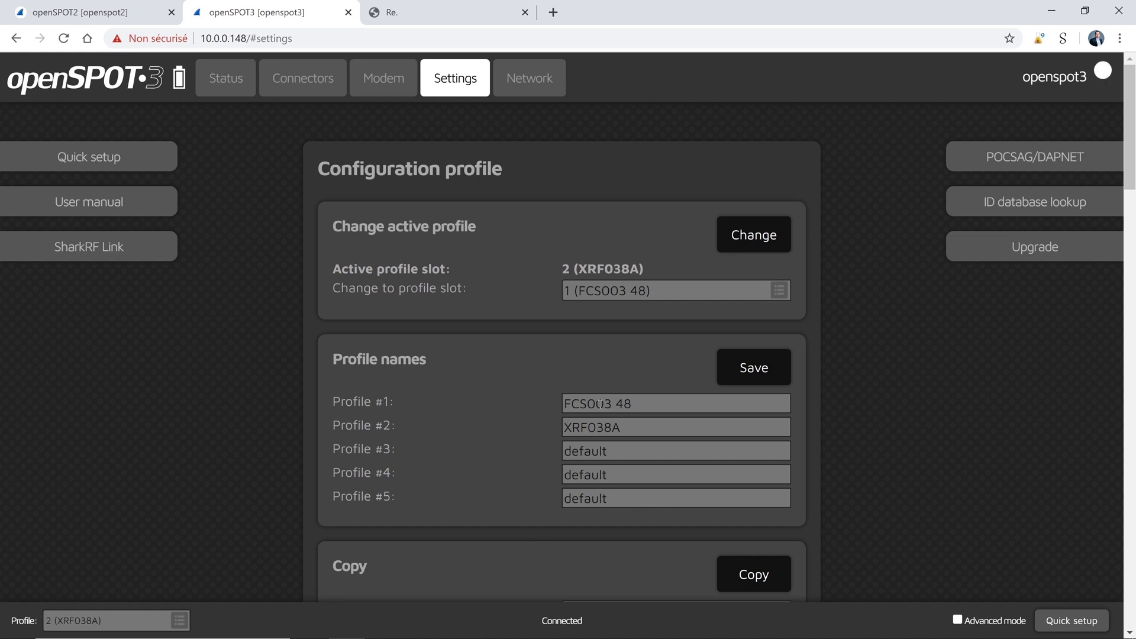
scroll(485, 484, down, 10)
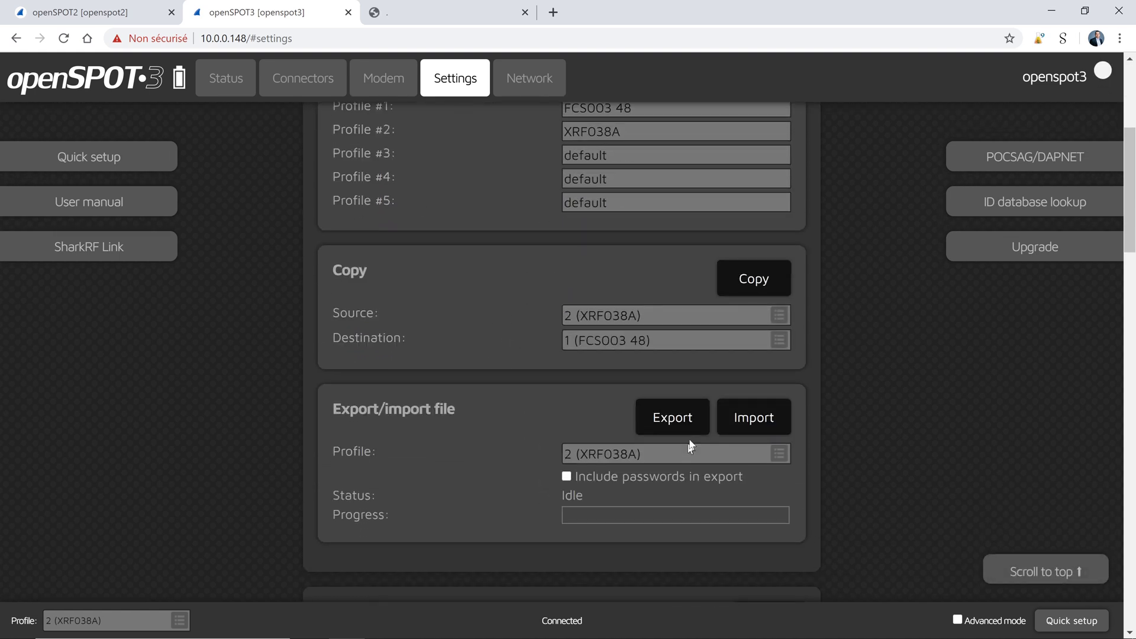
scroll(693, 439, down, 15)
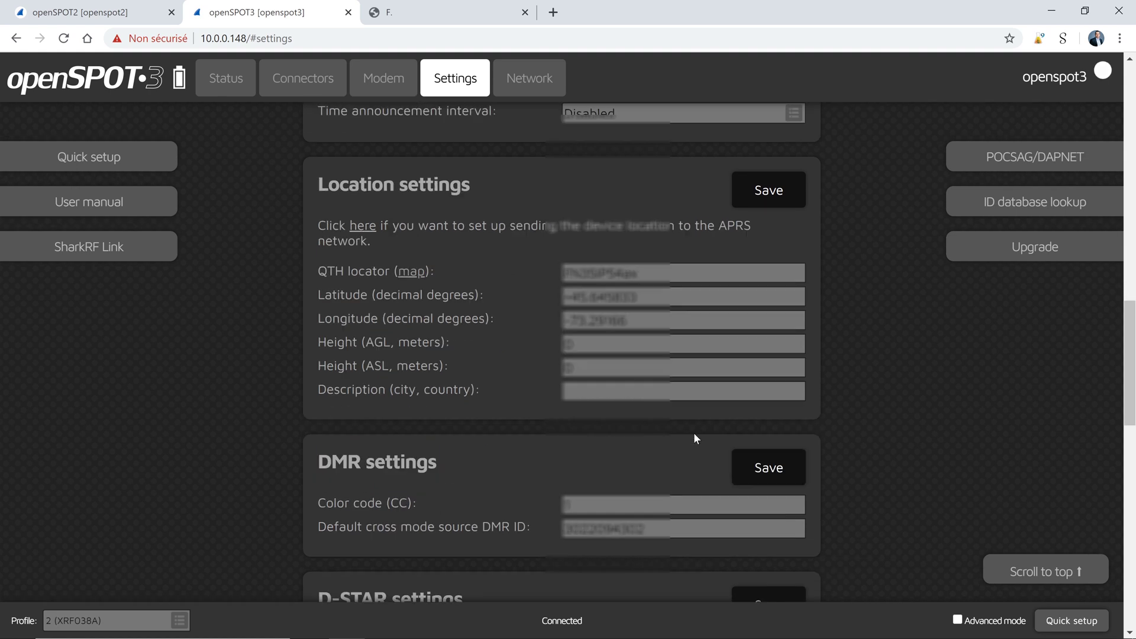
scroll(687, 464, down, 10)
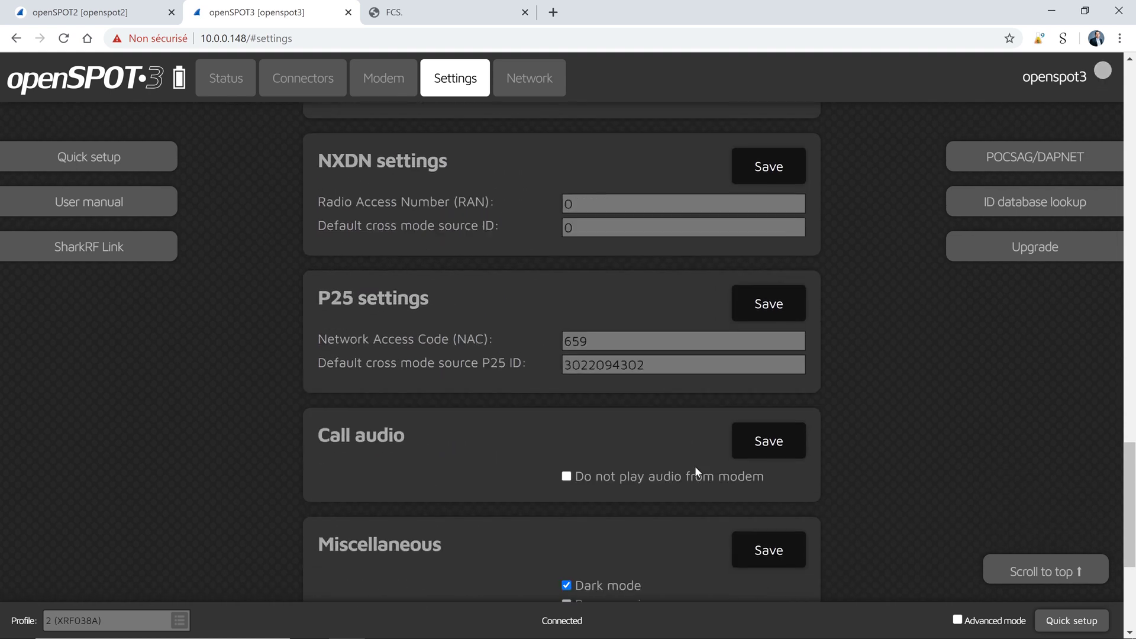
scroll(726, 480, up, 3)
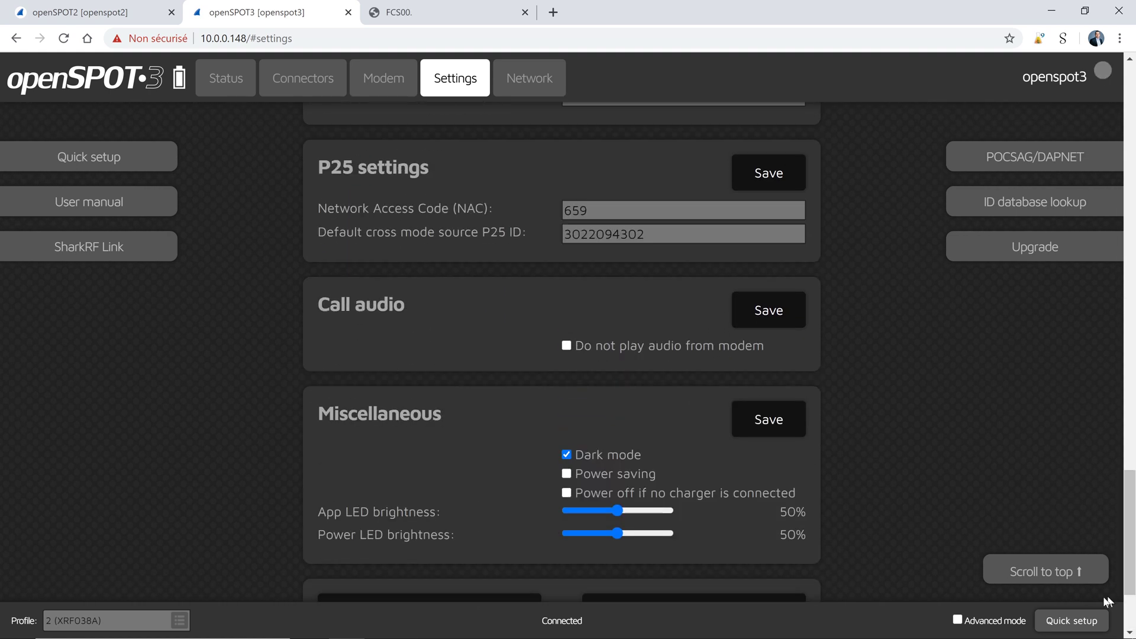
View the transcode gain and lock settings in advanced mode, switching advanced mode back off when done.
click(958, 620)
scroll(705, 532, down, 10)
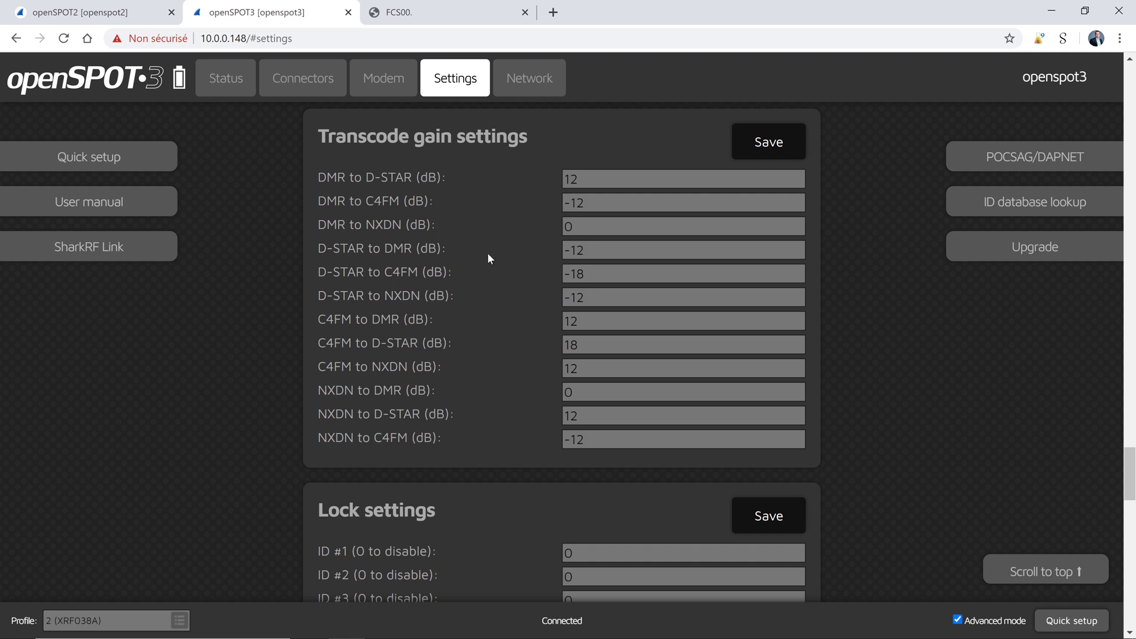
click(957, 620)
Examine the Network page's wireless settings in basic mode and in advanced mode with its additional SSID, key and BSSID entries.
click(522, 84)
scroll(737, 397, down, 15)
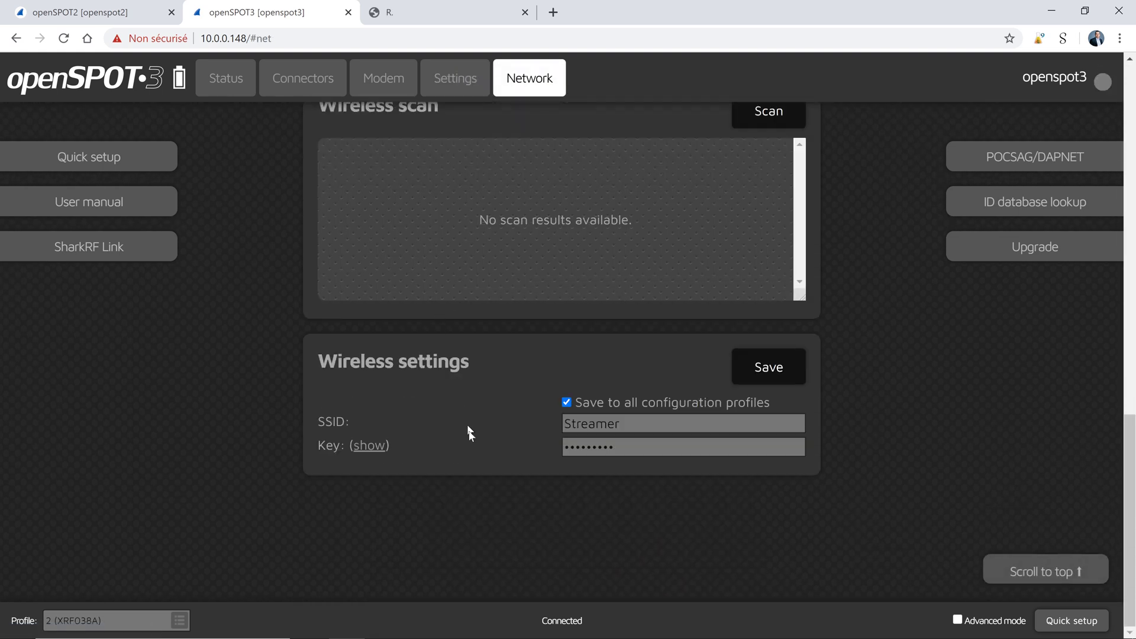
click(958, 619)
scroll(684, 509, down, 7)
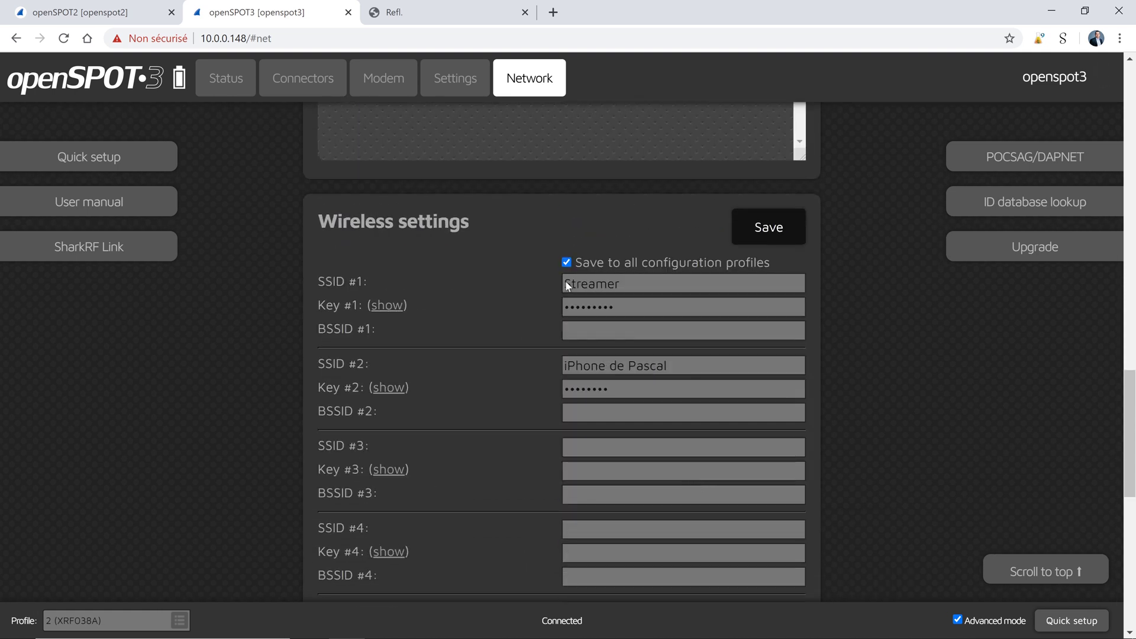
scroll(532, 364, down, 3)
scroll(529, 349, up, 1)
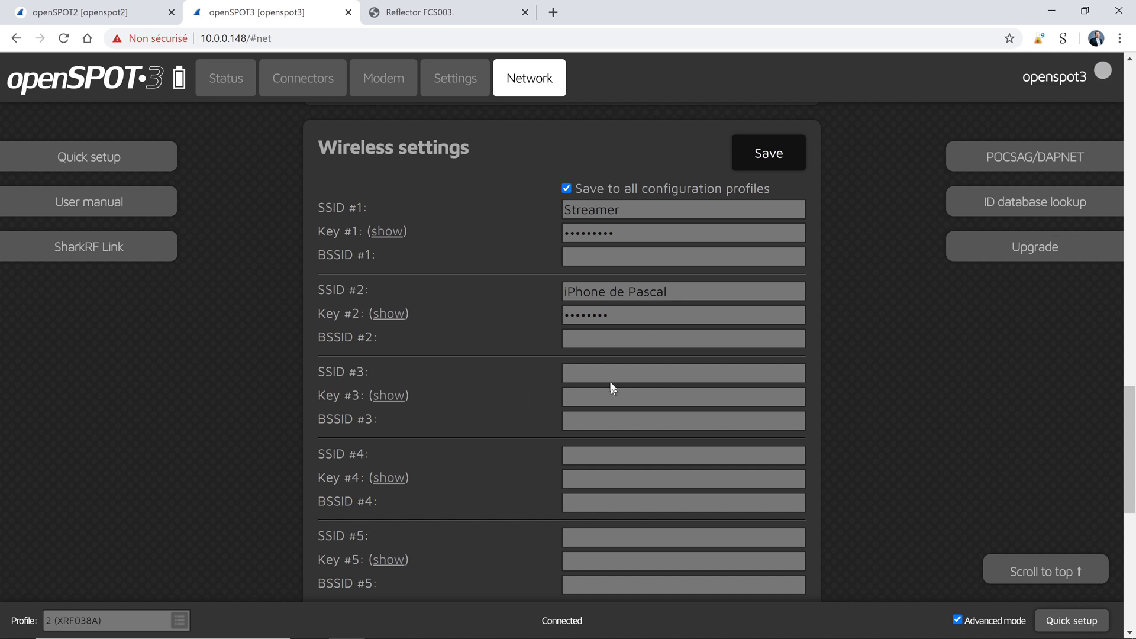
scroll(550, 536, down, 3)
scroll(414, 271, up, 3)
scroll(241, 345, up, 3)
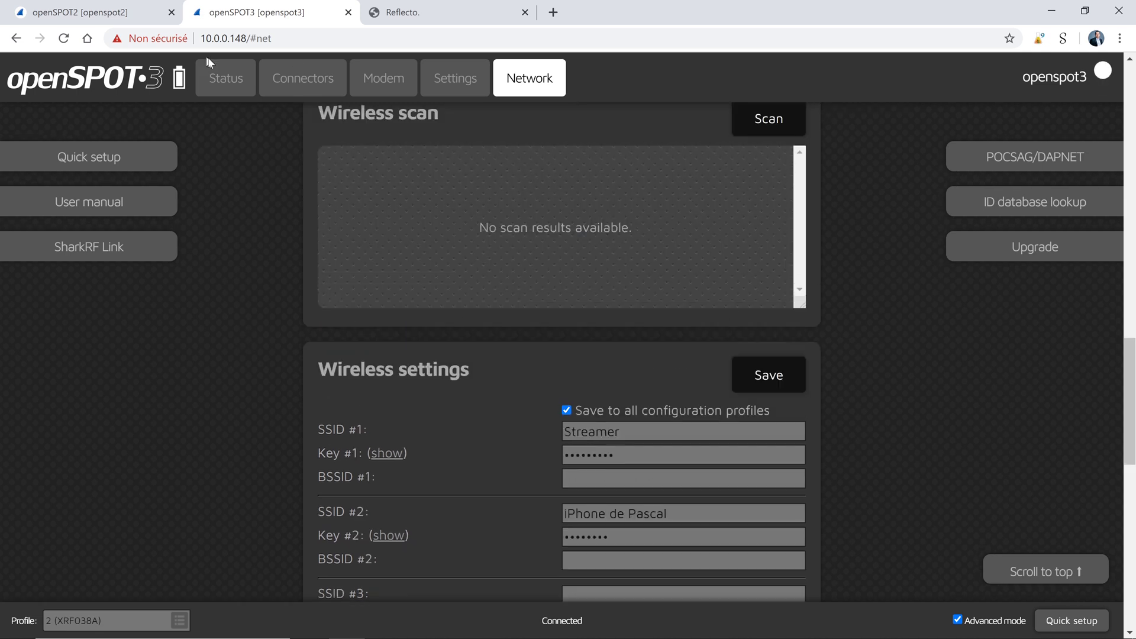
Revisit the Connectors page with advanced mode off and return to the openSPOT3 Status page.
click(305, 78)
click(226, 78)
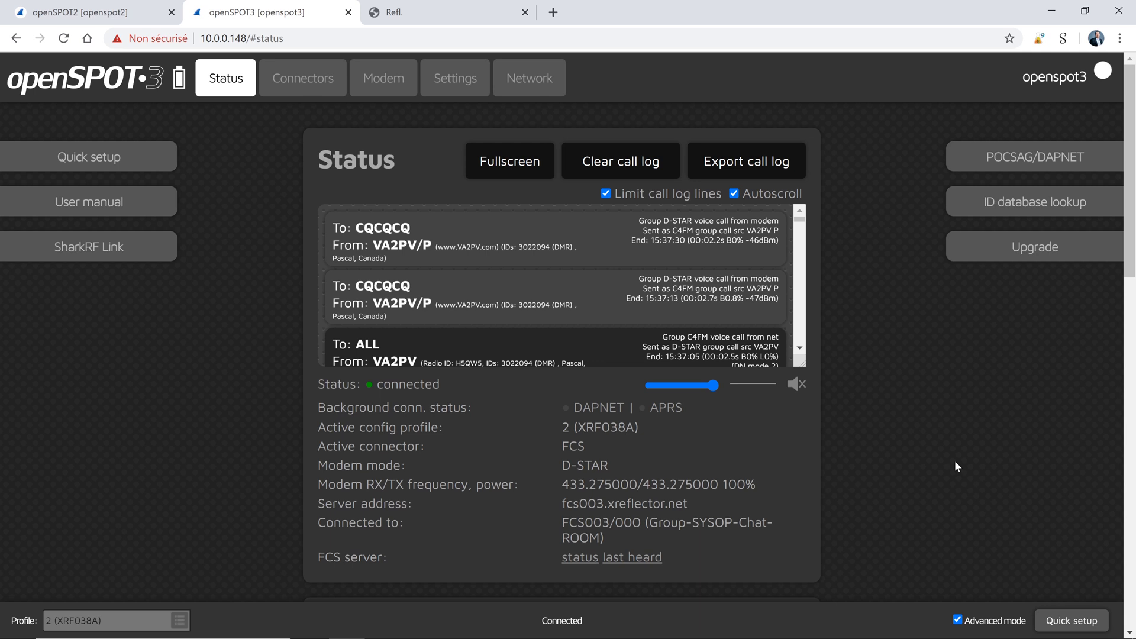
click(303, 78)
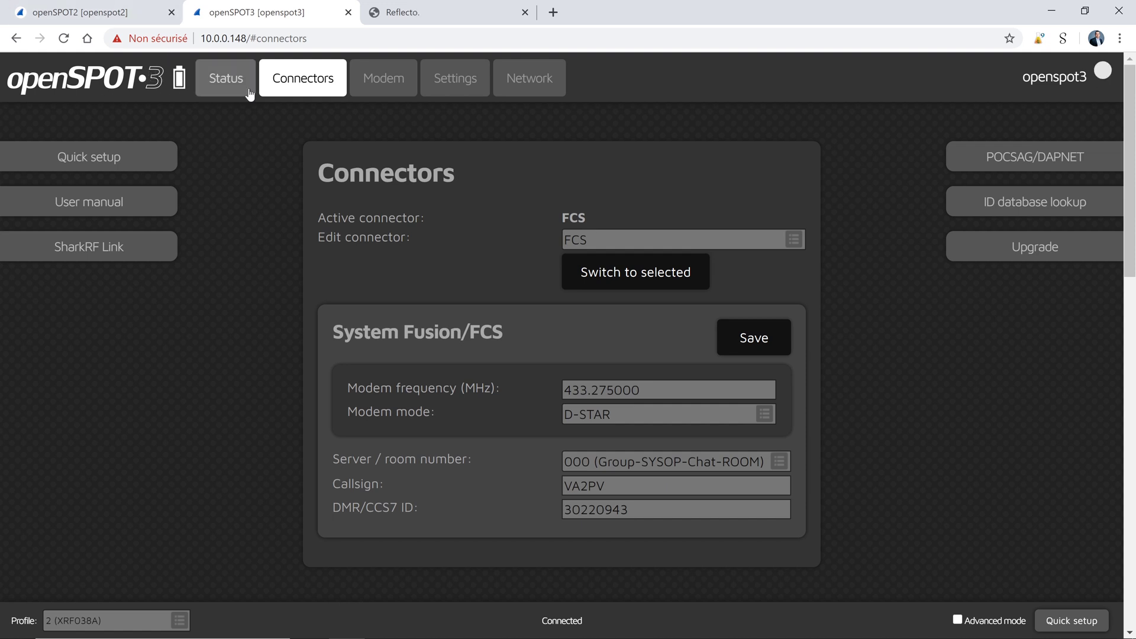
click(226, 79)
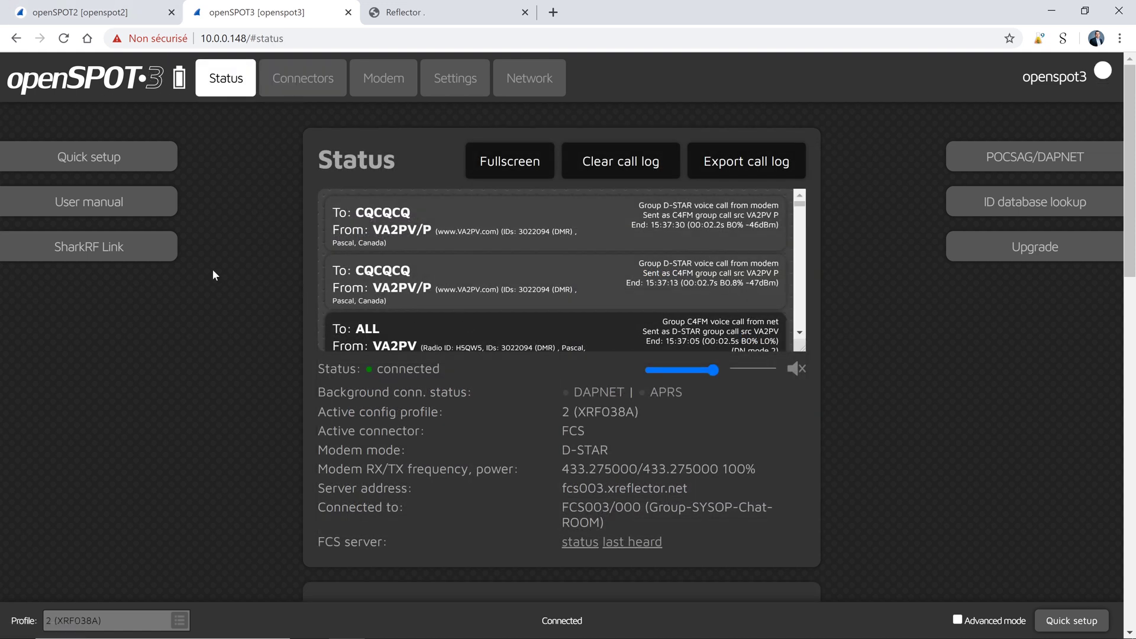